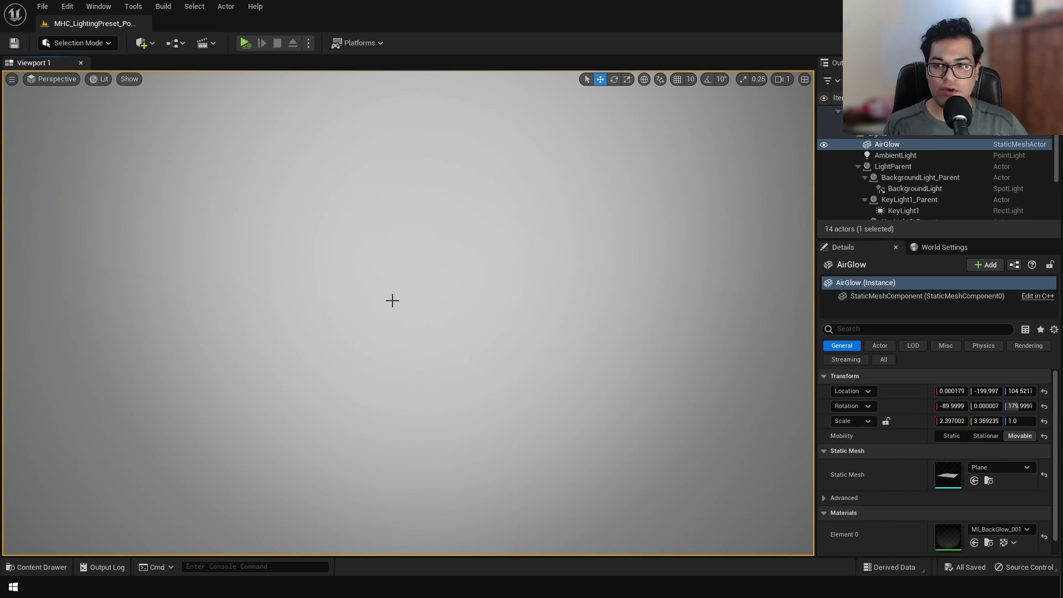
# Search the Plugins browser for 'live link'.
pyautogui.click(68, 7)
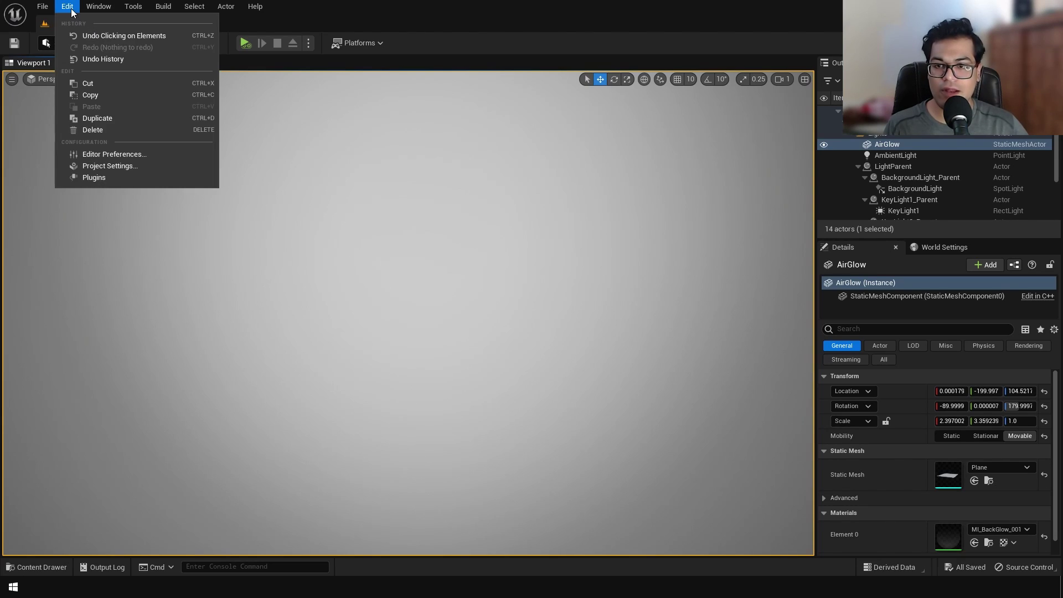
pyautogui.click(94, 177)
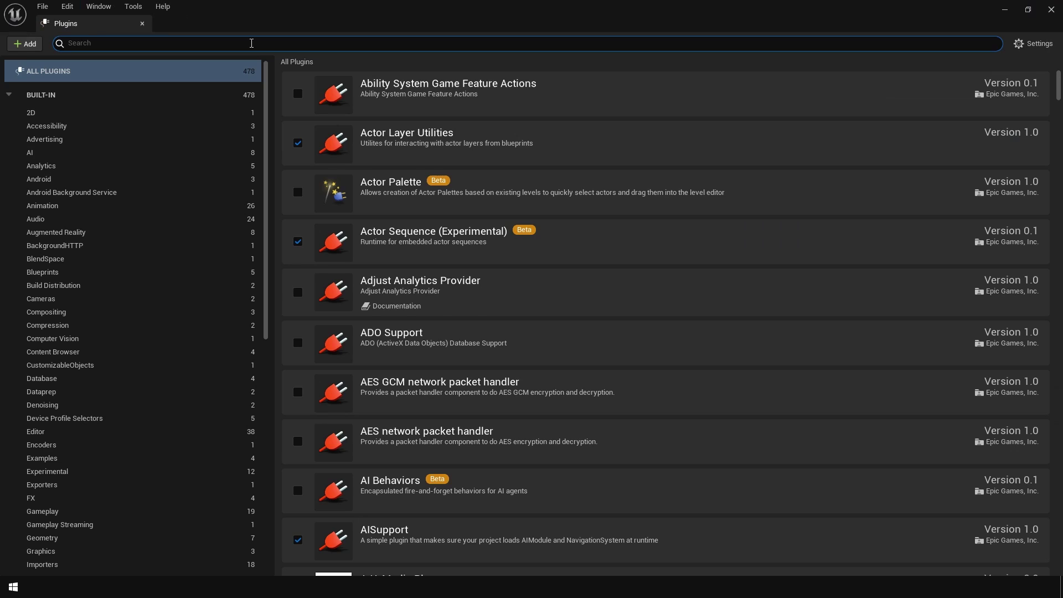
pyautogui.click(251, 43)
pyautogui.write('live link')
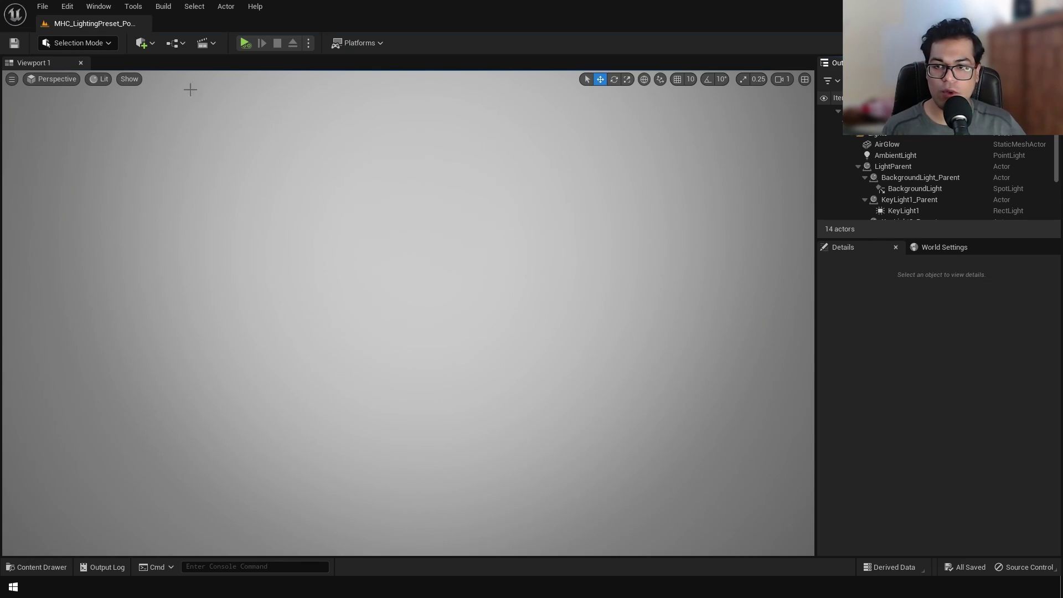
# Add the Cooper MetaHuman preset from Quixel Bridge, then show the Content Drawer.
pyautogui.click(148, 48)
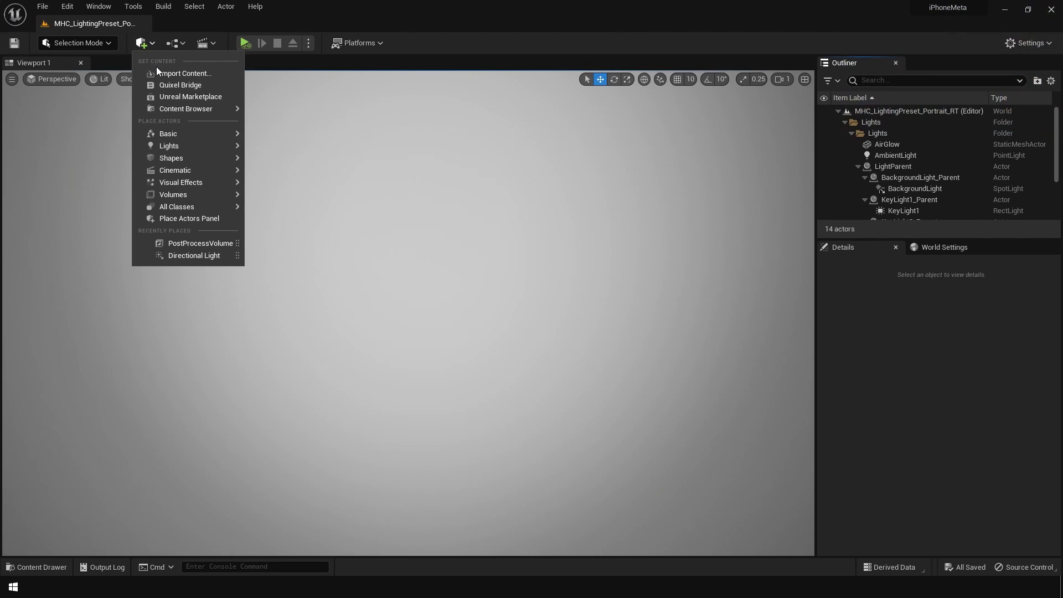
pyautogui.click(160, 85)
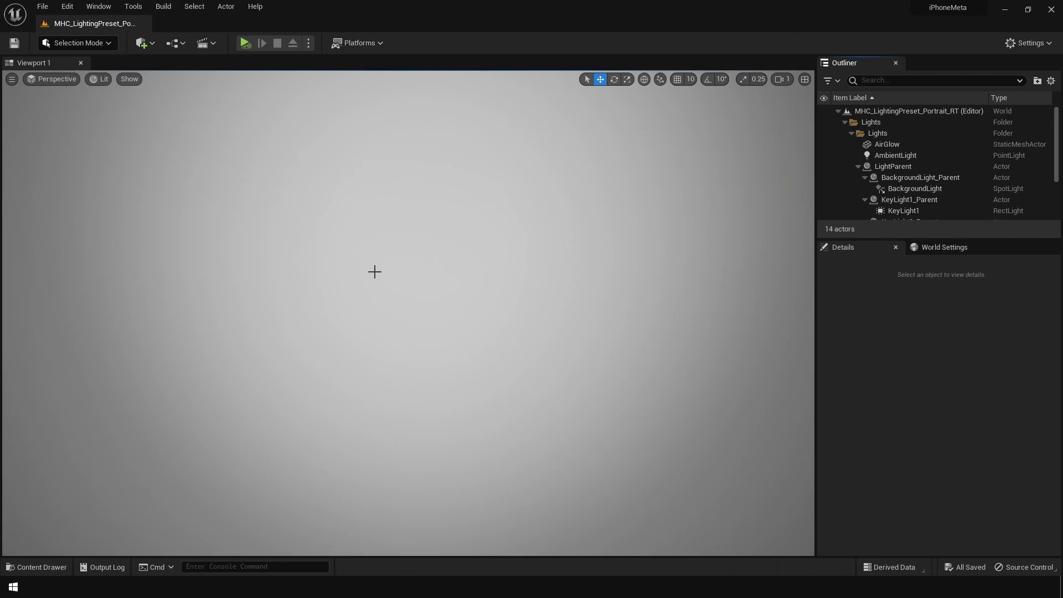
pyautogui.hotkey('ctrl', 'space')
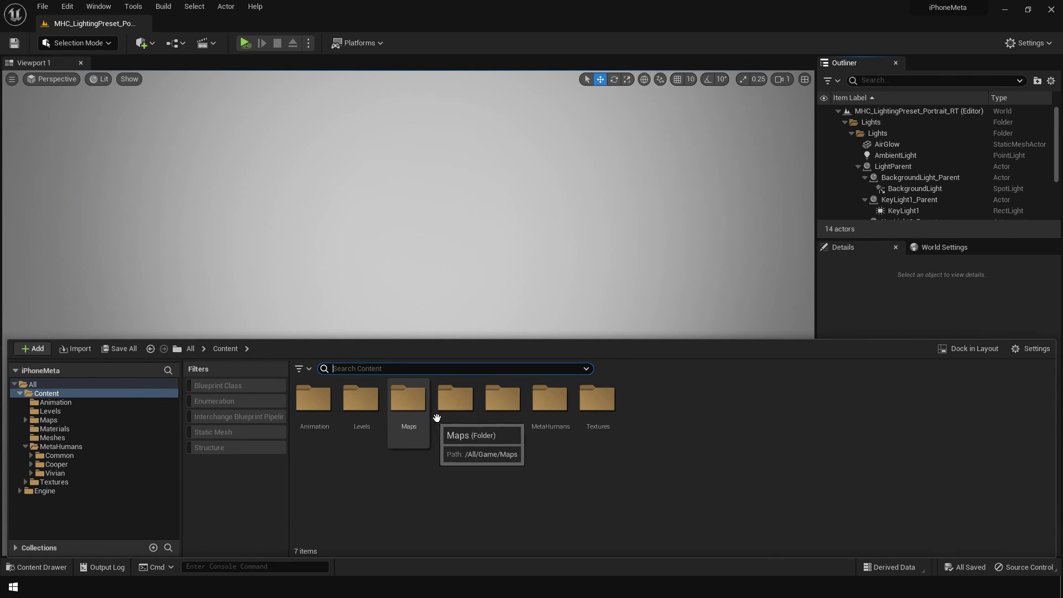
# Open MetaHumans > Cooper and drag BP_Cooper into the level viewport.
pyautogui.doubleClick(549, 401)
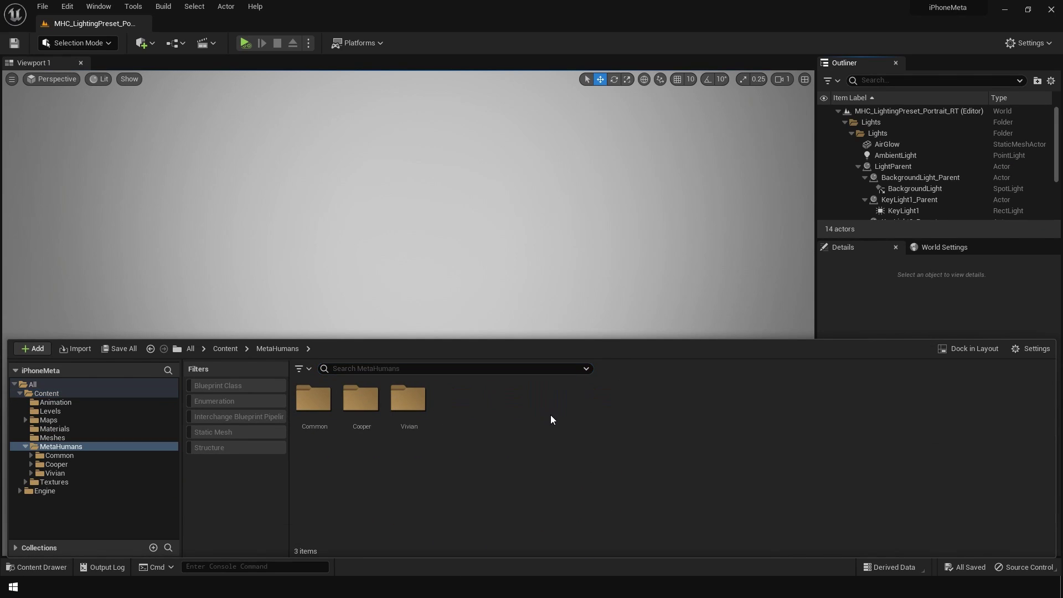
pyautogui.doubleClick(361, 401)
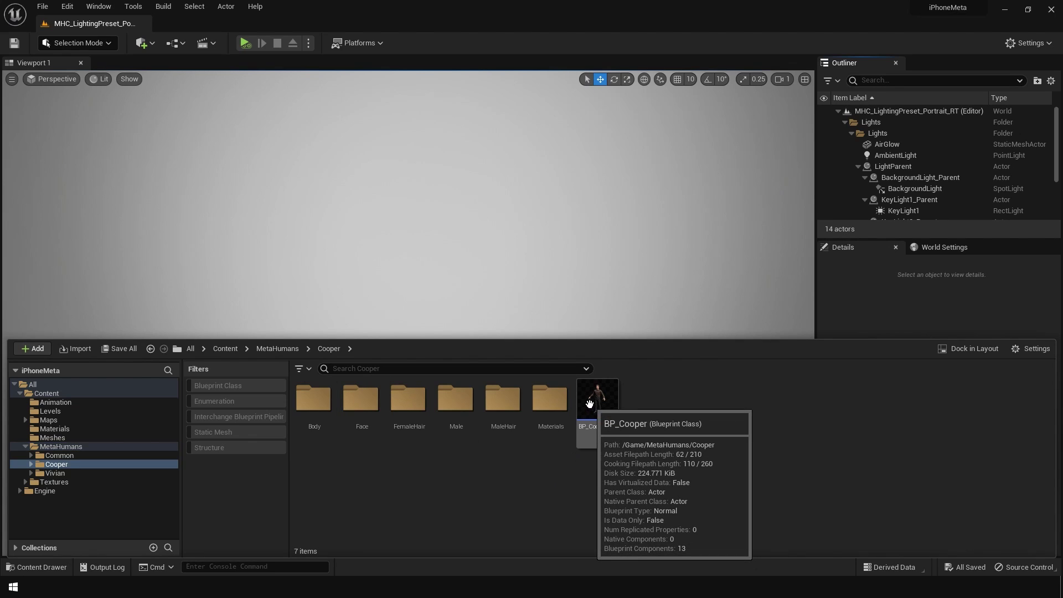
pyautogui.doubleClick(589, 403)
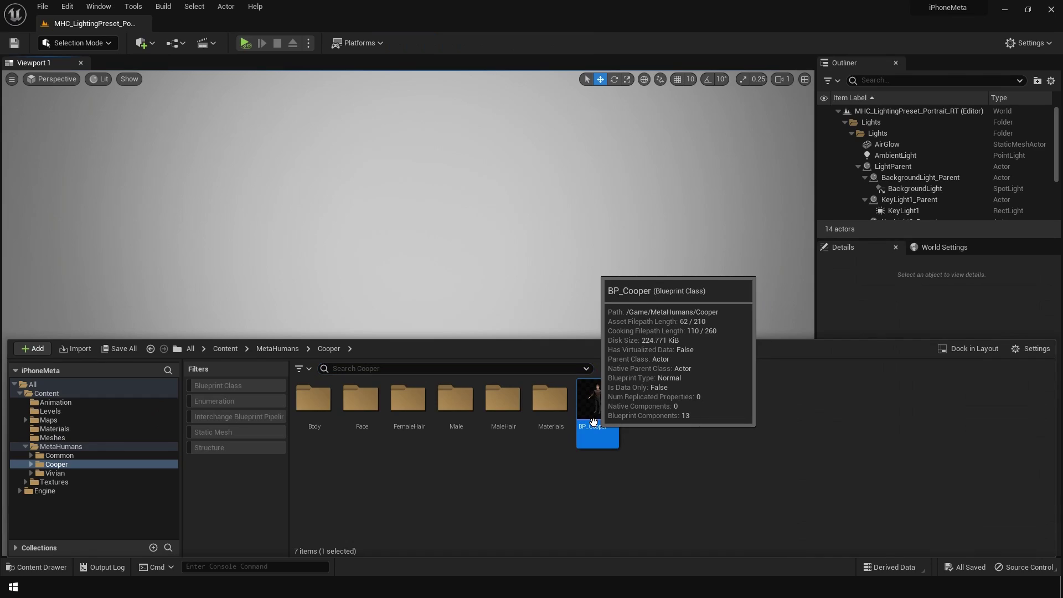
pyautogui.moveTo(593, 423); pyautogui.dragTo(591, 288)
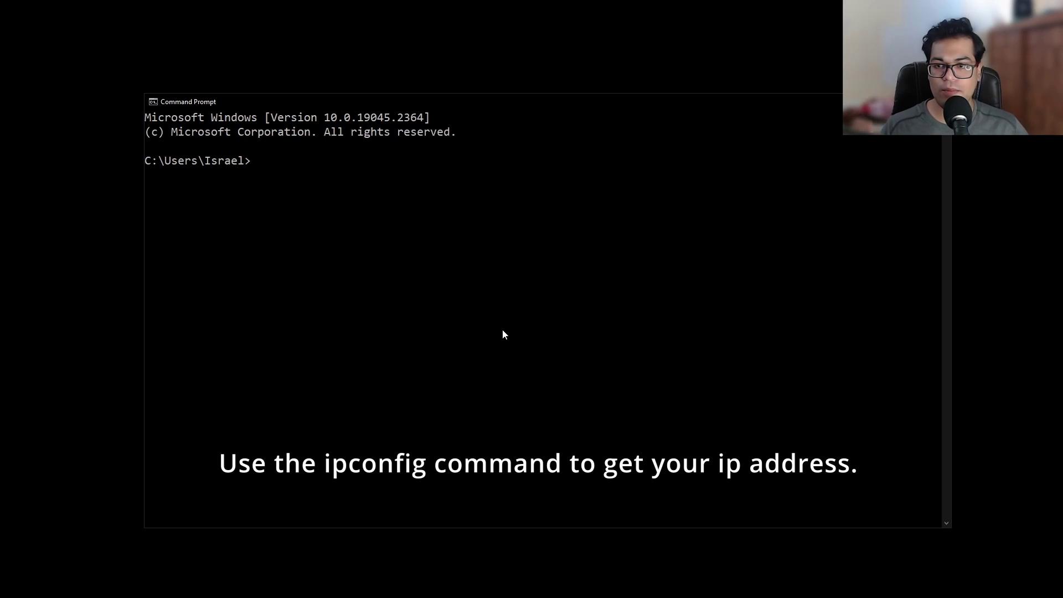
# Run ipconfig in Command Prompt to read the PC's IPv4 address.
pyautogui.write('ipconfig')
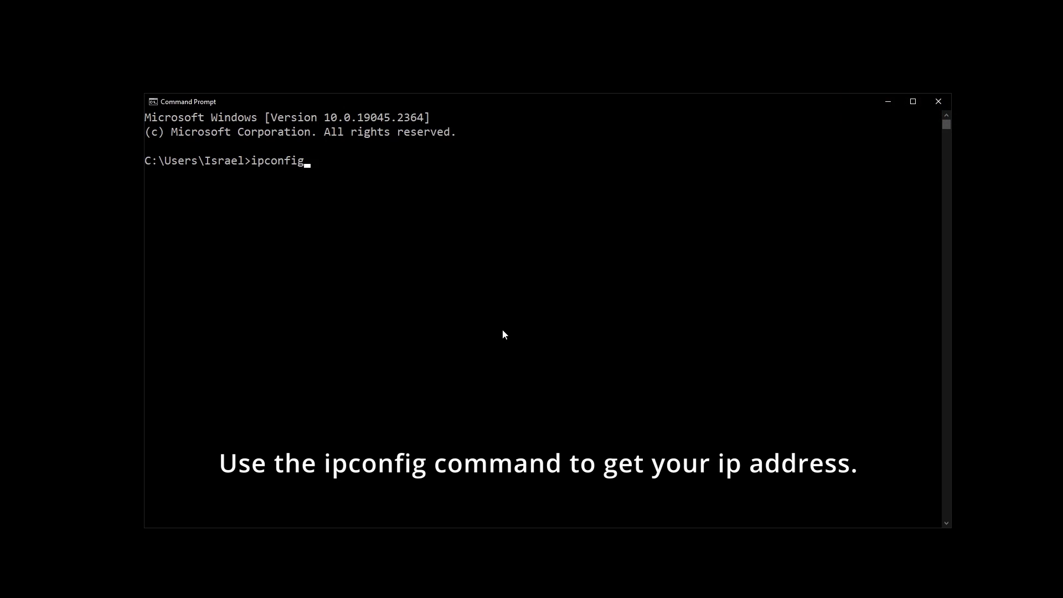
pyautogui.press('Return')
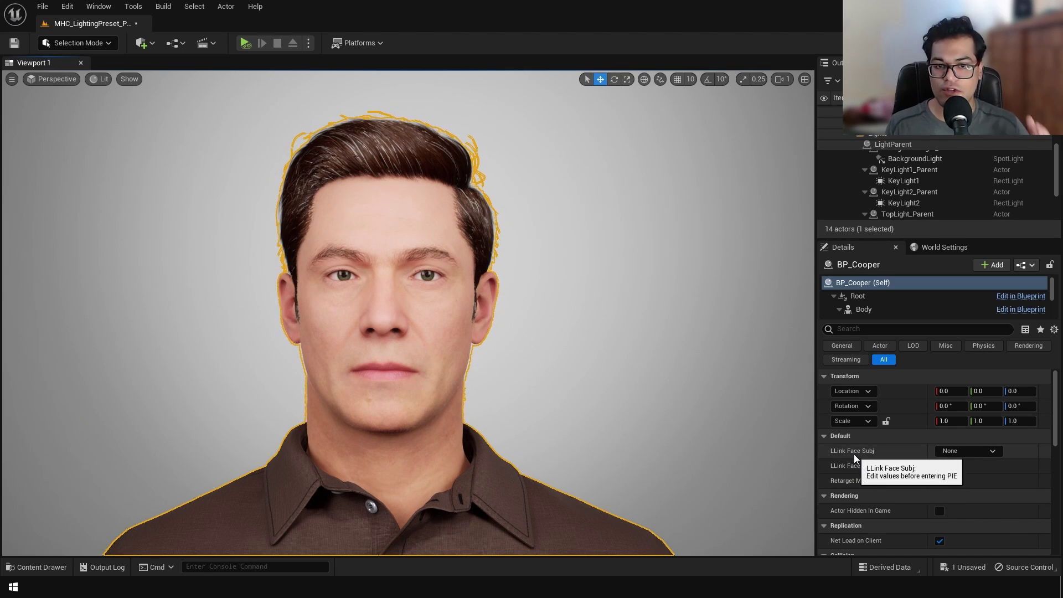
# Set BP_Cooper's LLink Face Subj to iPhone, tick LLink Face Head, and start Simulate.
pyautogui.click(991, 451)
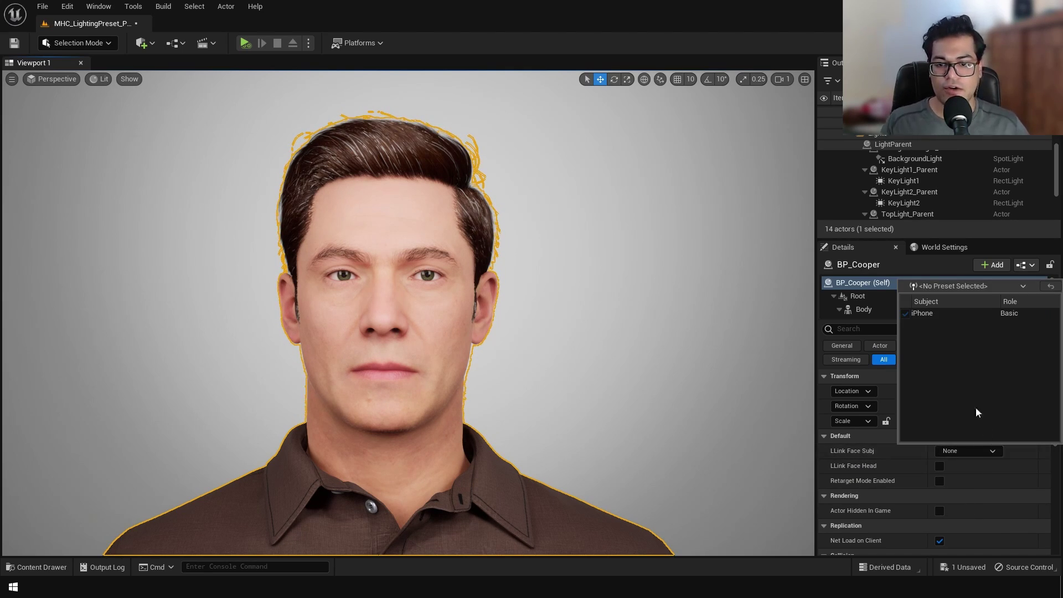
pyautogui.click(940, 314)
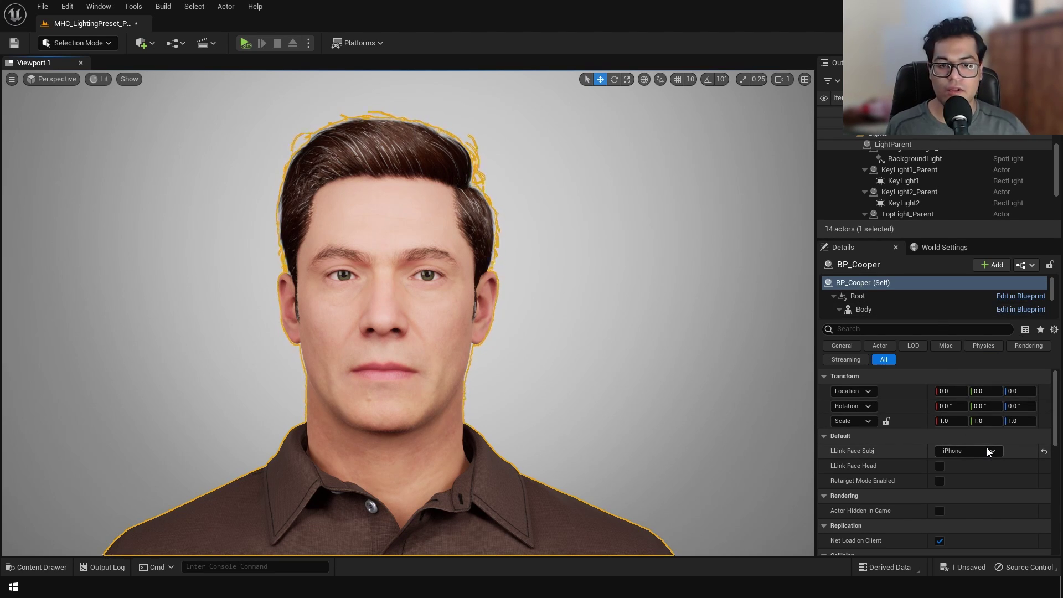
pyautogui.click(940, 466)
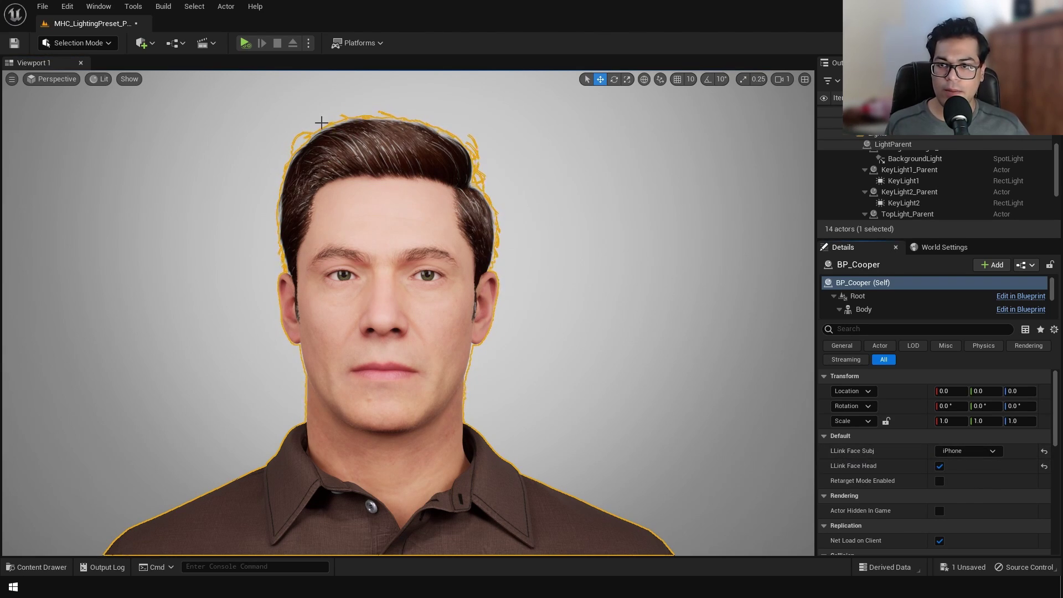
pyautogui.click(244, 43)
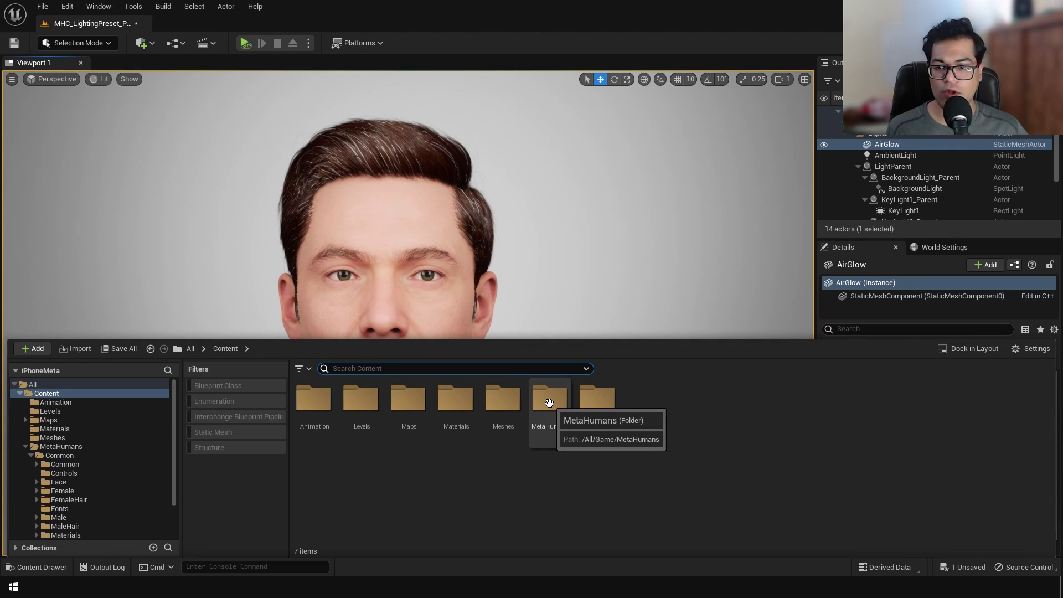
# Open Face_AnimBP from MetaHumans > Common > Face.
pyautogui.doubleClick(550, 399)
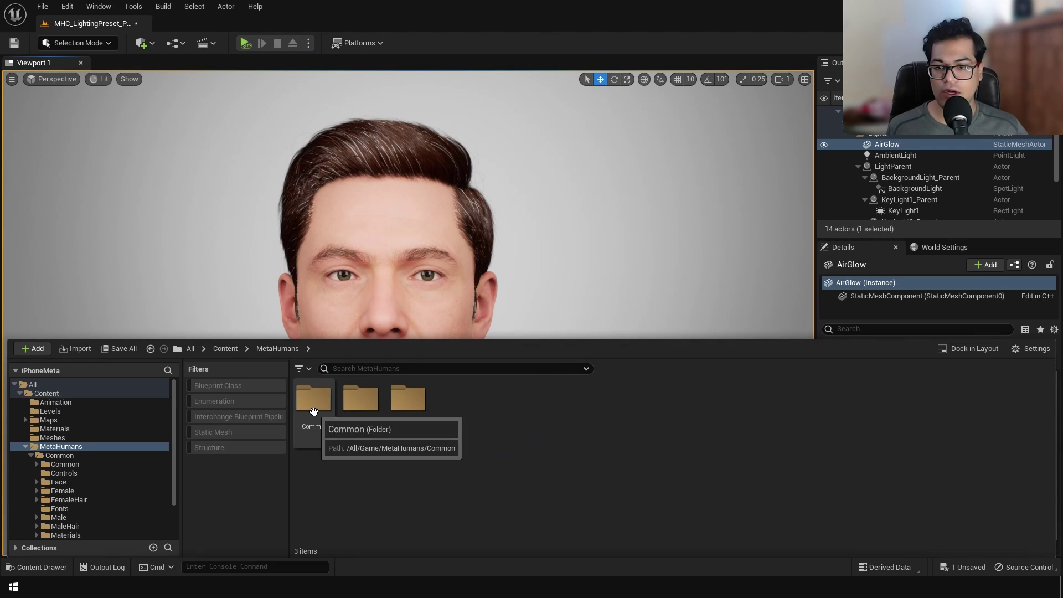
pyautogui.doubleClick(313, 404)
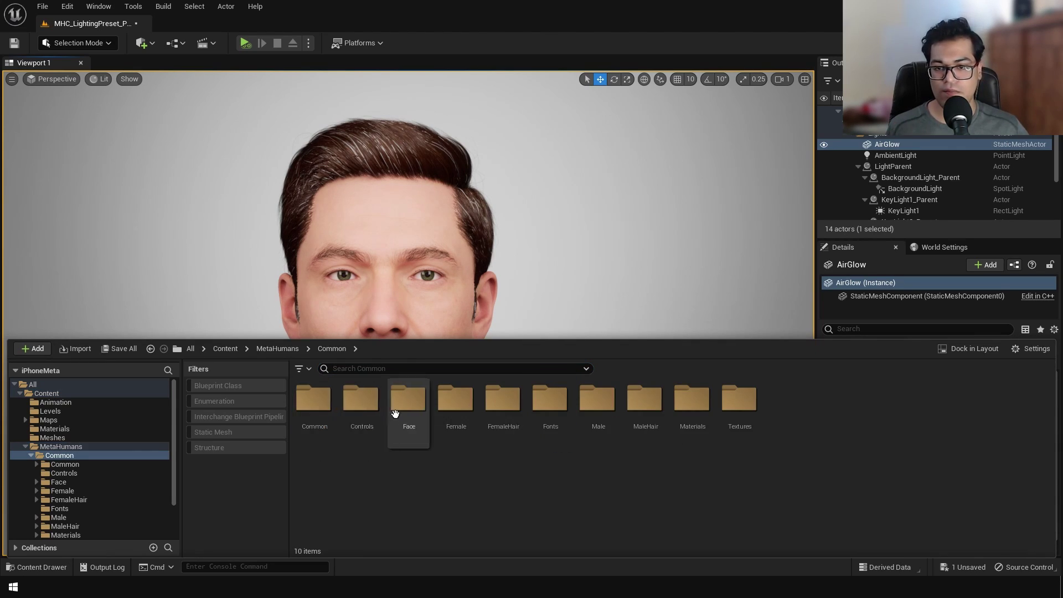
pyautogui.doubleClick(396, 414)
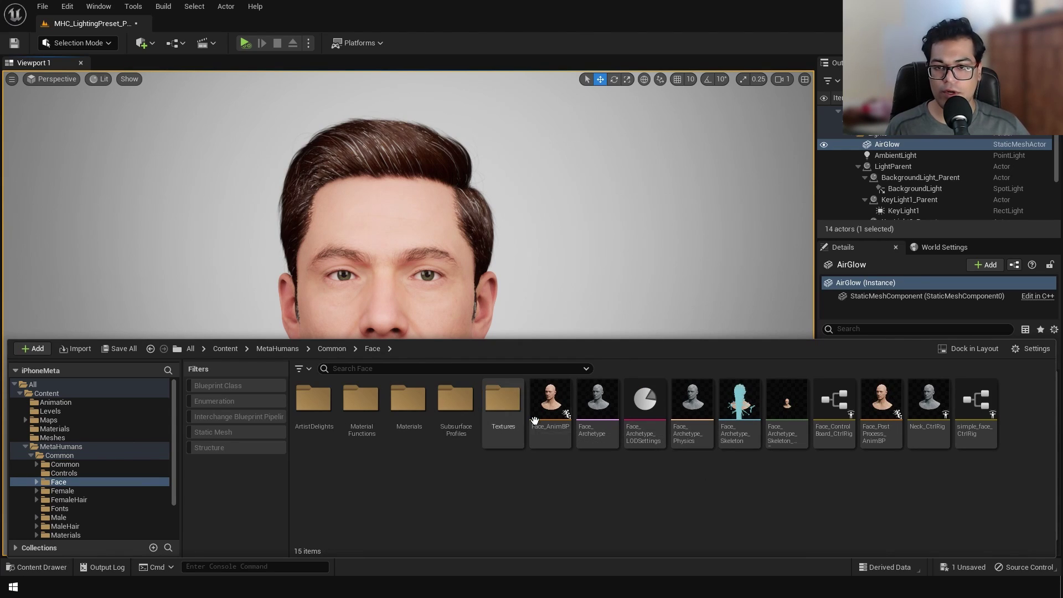
pyautogui.doubleClick(555, 406)
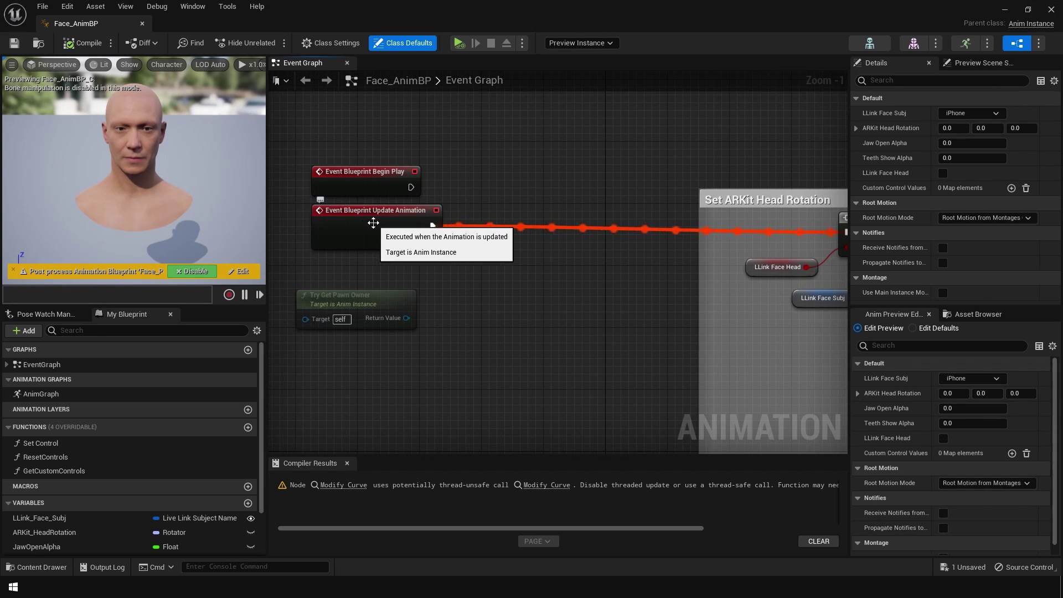
# Review the Live Link and head-rotation nodes and set the default face subject to iPhone.
pyautogui.moveTo(651, 306); pyautogui.dragTo(243, 302, button='right')
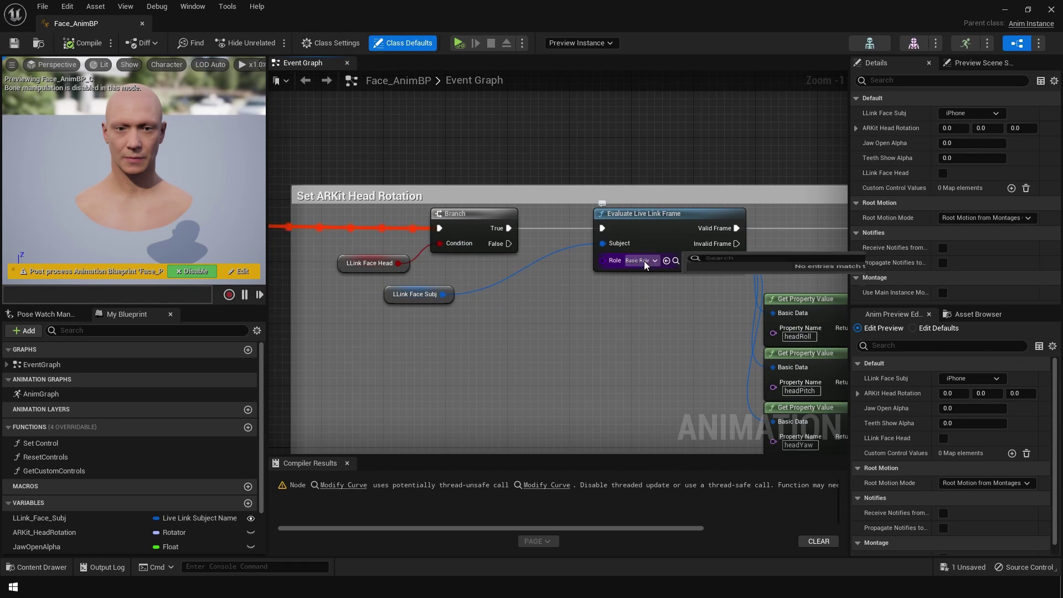
pyautogui.moveTo(645, 281); pyautogui.dragTo(509, 258, button='right')
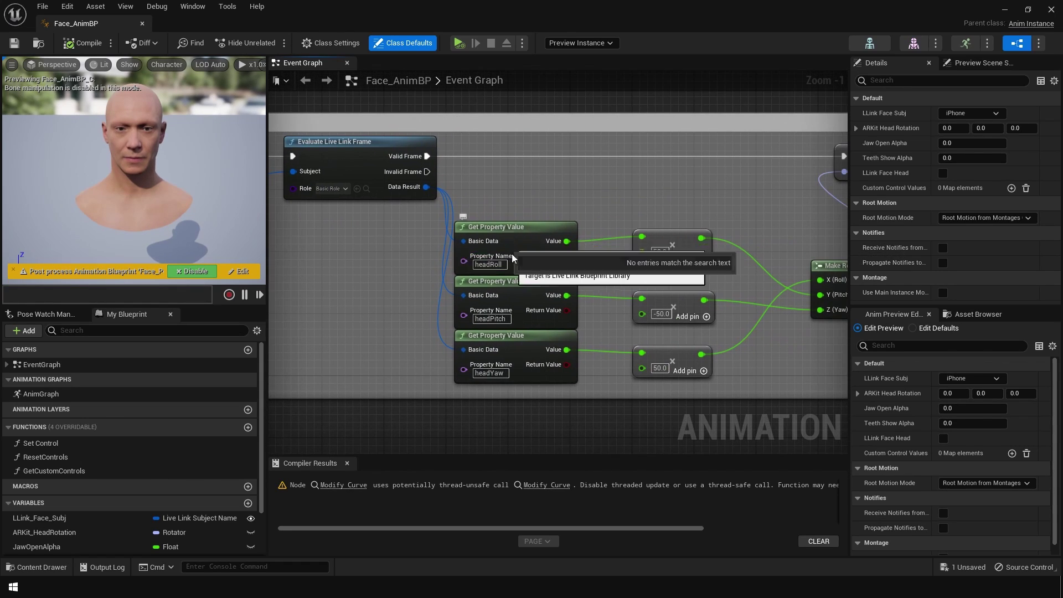
pyautogui.moveTo(732, 283); pyautogui.dragTo(418, 292, button='right')
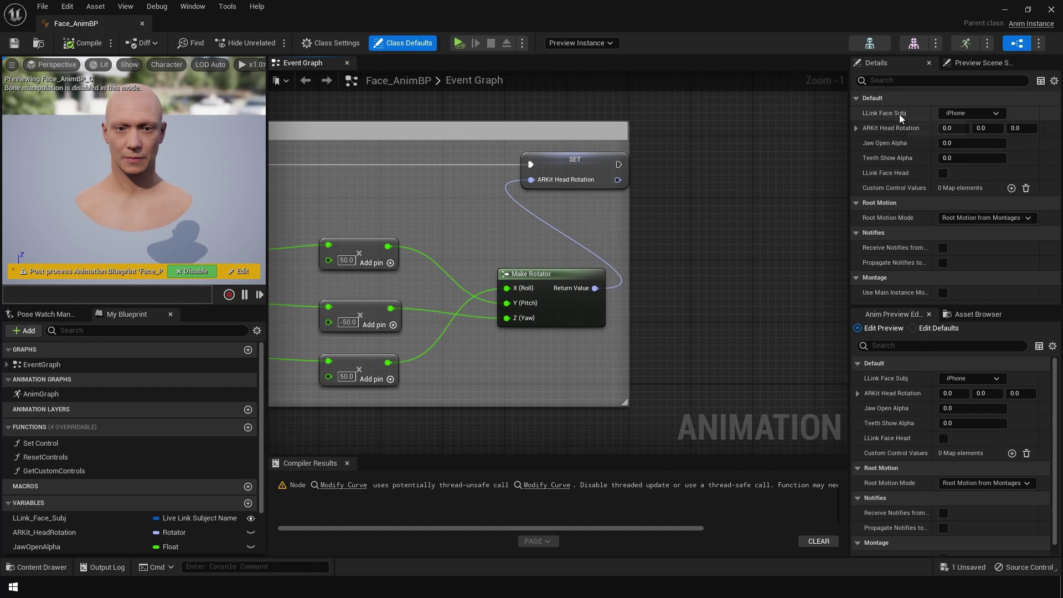
pyautogui.click(991, 113)
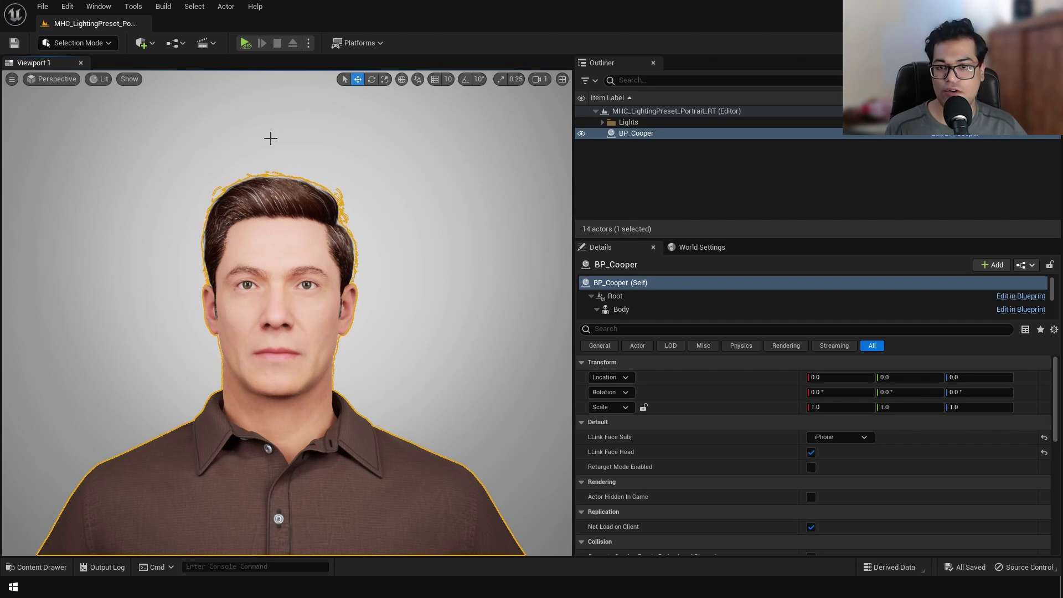
# Add a new level sequence to the level and save it as TestSQ.
pyautogui.click(209, 46)
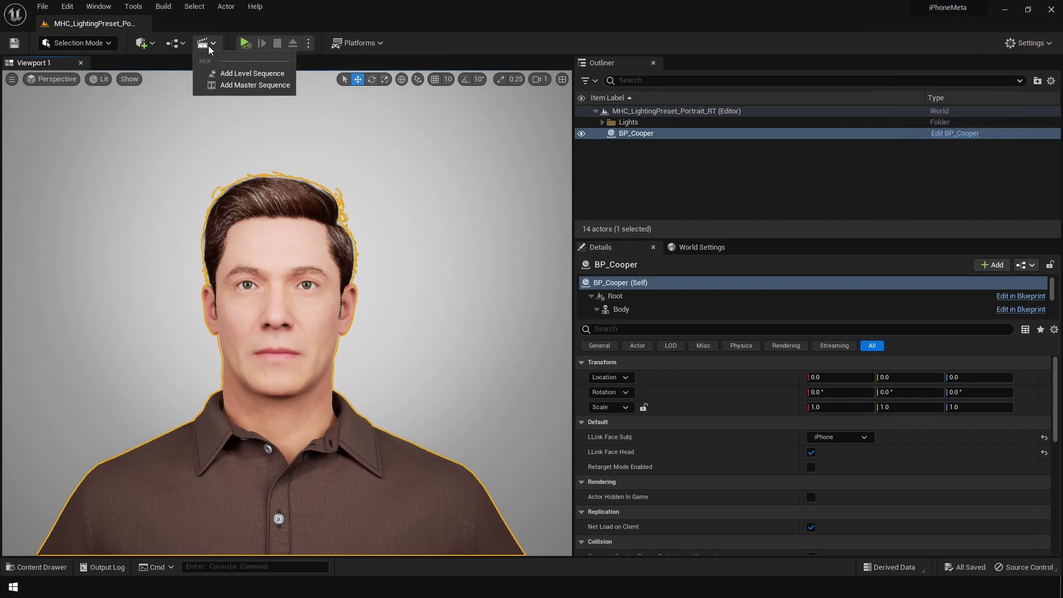
pyautogui.click(219, 75)
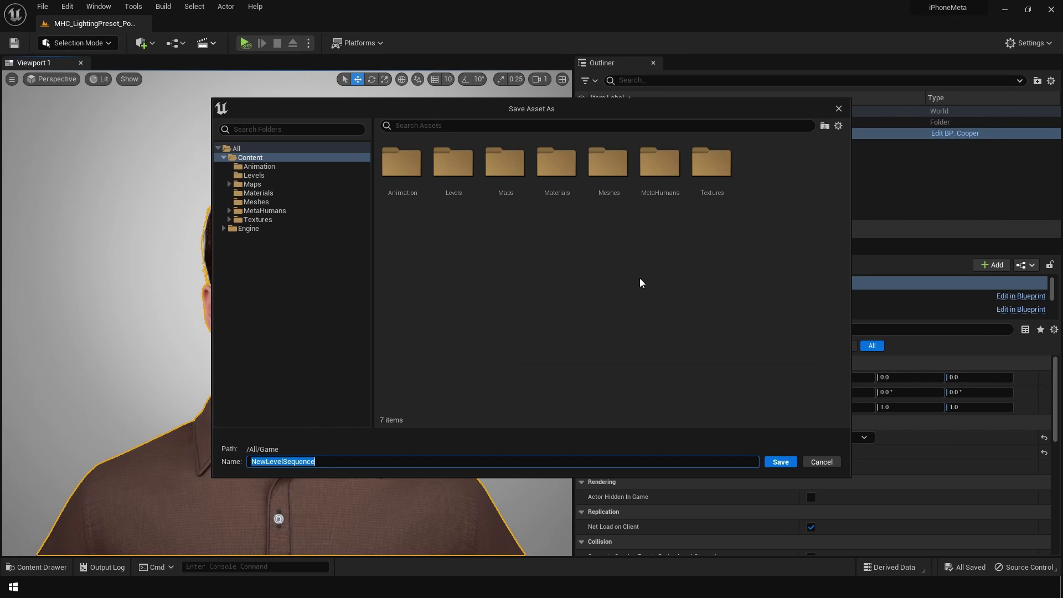
pyautogui.write('TestSQ')
pyautogui.press('Return')
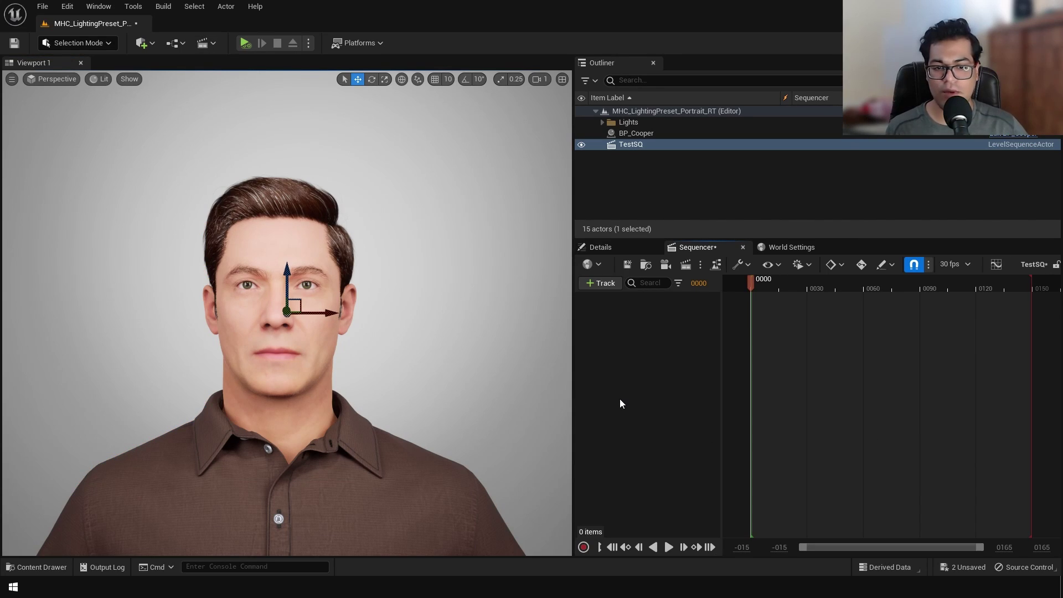
# Set the TestSQ range from 0 to 1000 and extend playback to the end.
pyautogui.click(742, 547)
pyautogui.write('0')
pyautogui.press('Return')
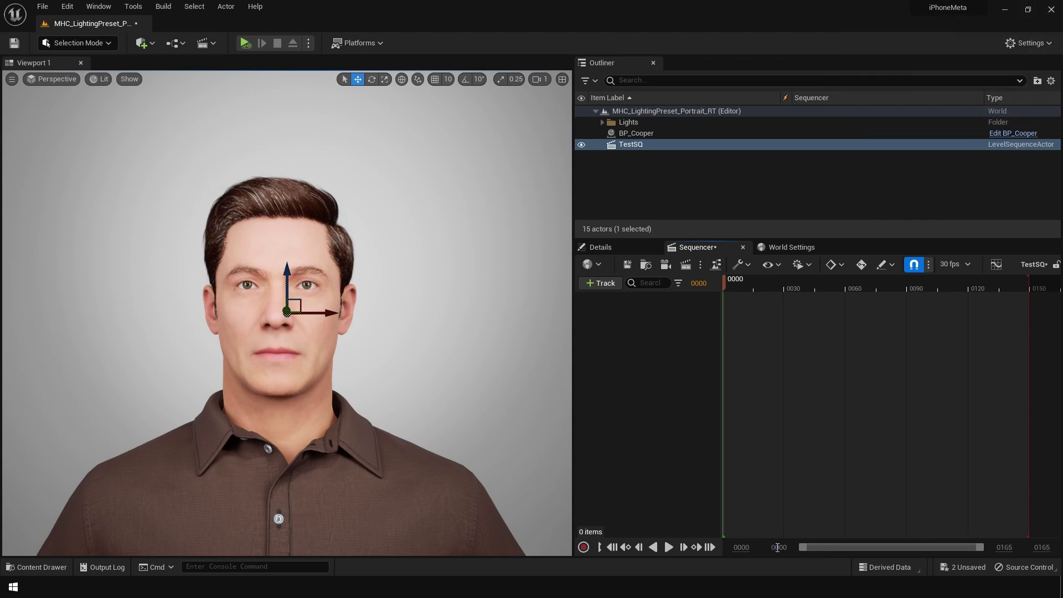
pyautogui.click(1005, 547)
pyautogui.write('1000')
pyautogui.press('Return')
pyautogui.click(1040, 547)
pyautogui.moveTo(782, 296); pyautogui.dragTo(1058, 299)
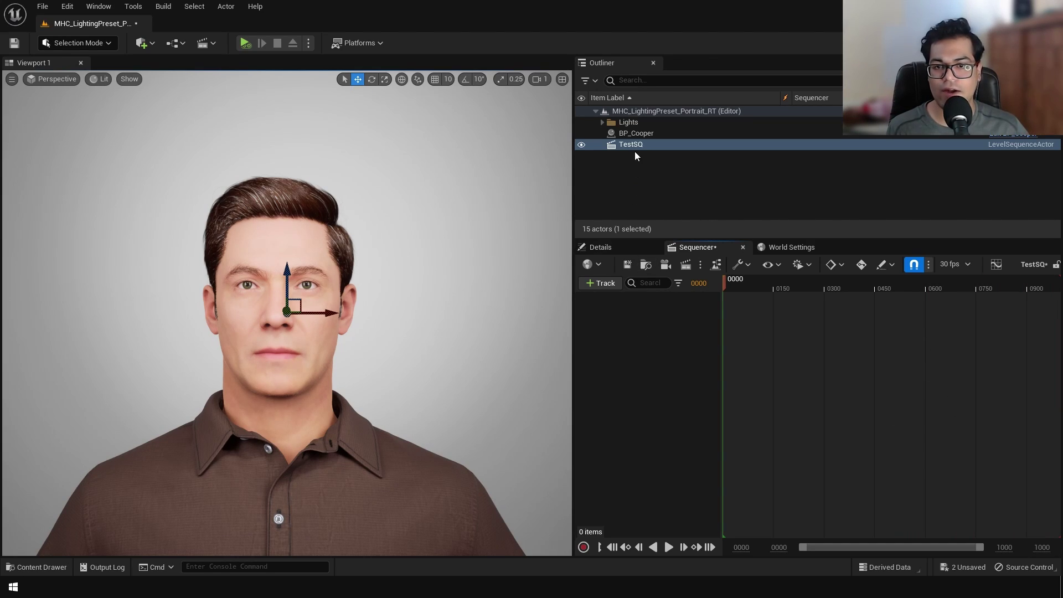
# Drag BP_Cooper from the Outliner into the TestSQ sequence.
pyautogui.click(636, 134)
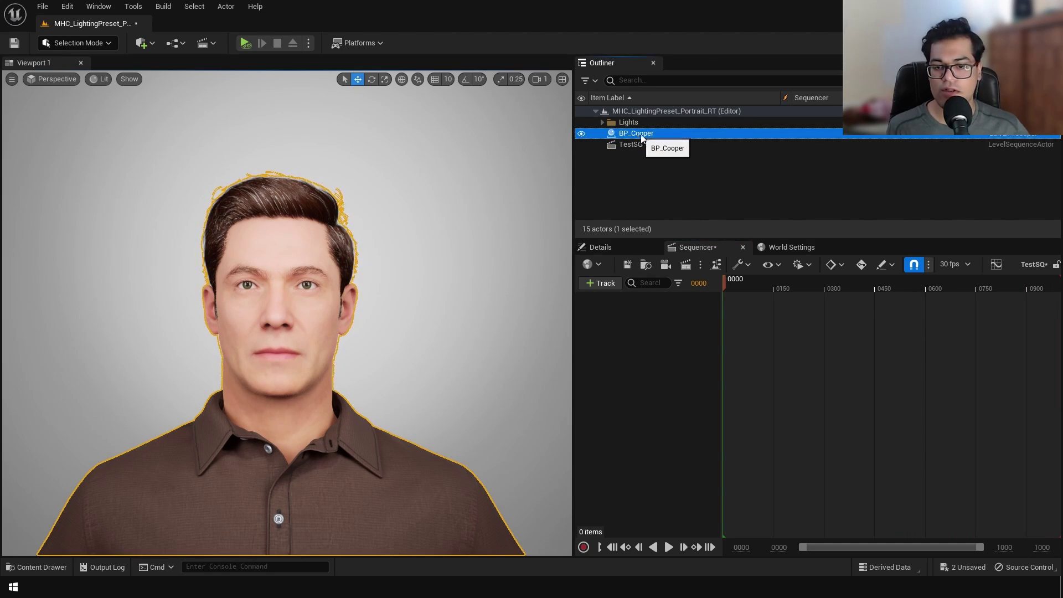
pyautogui.moveTo(645, 139); pyautogui.dragTo(634, 349)
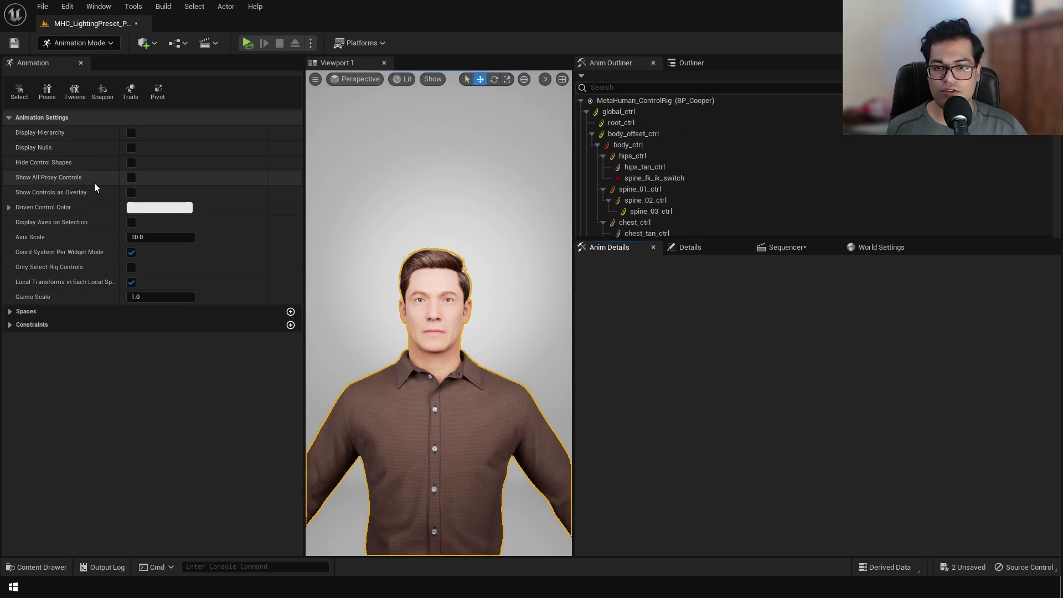
pyautogui.click(81, 63)
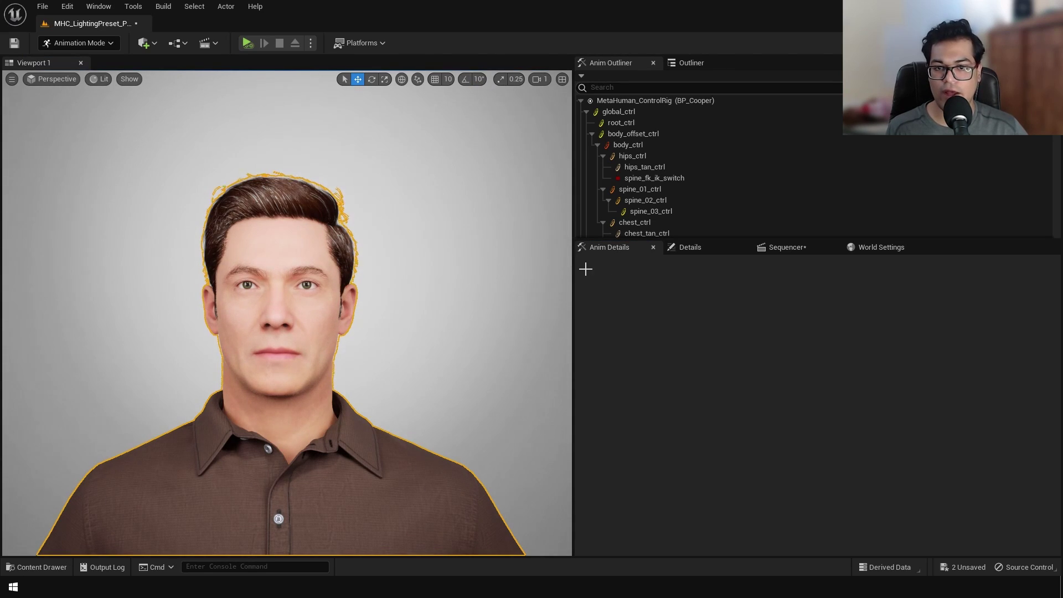
pyautogui.click(654, 247)
pyautogui.click(716, 248)
# Delete the MetaHuman_ControlRig, Face_ControlBoard_CtrlRig and Body tracks, leaving only Face.
pyautogui.click(649, 331)
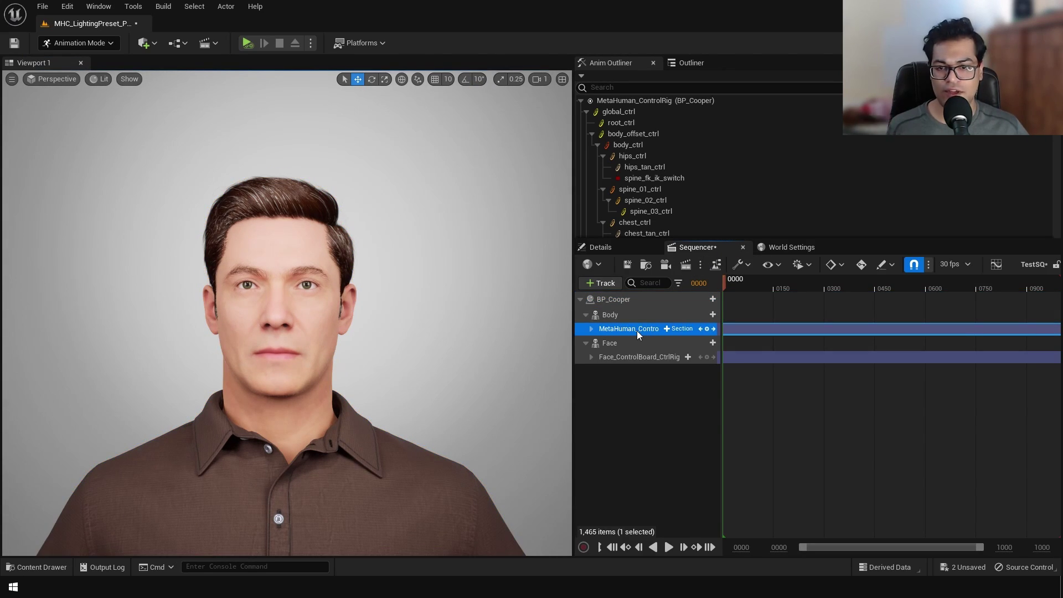
pyautogui.click(633, 354)
pyautogui.click(627, 331)
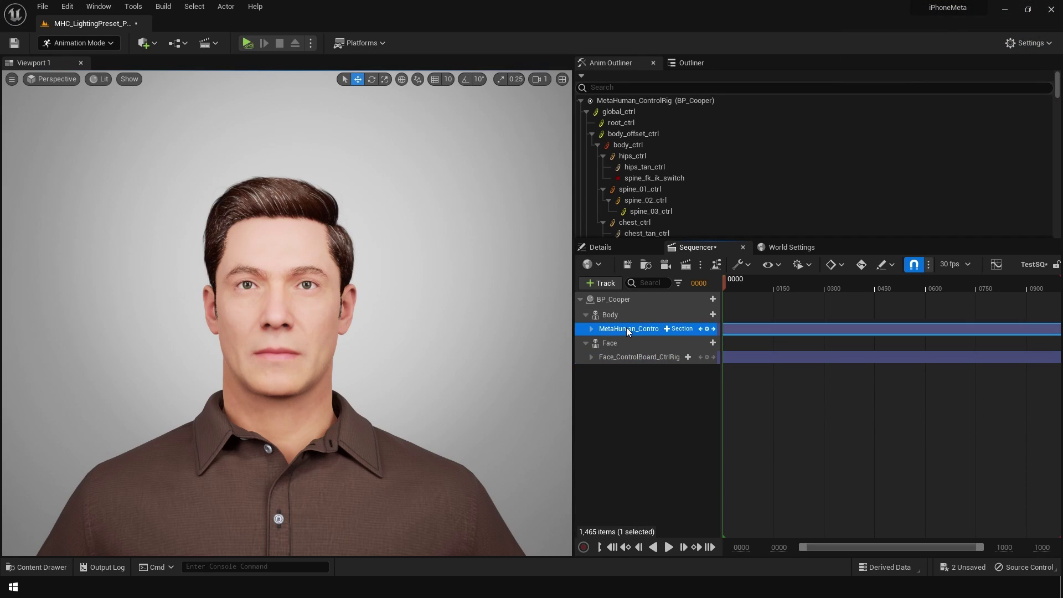
pyautogui.press('Delete')
pyautogui.click(629, 342)
pyautogui.press('Delete')
pyautogui.click(637, 316)
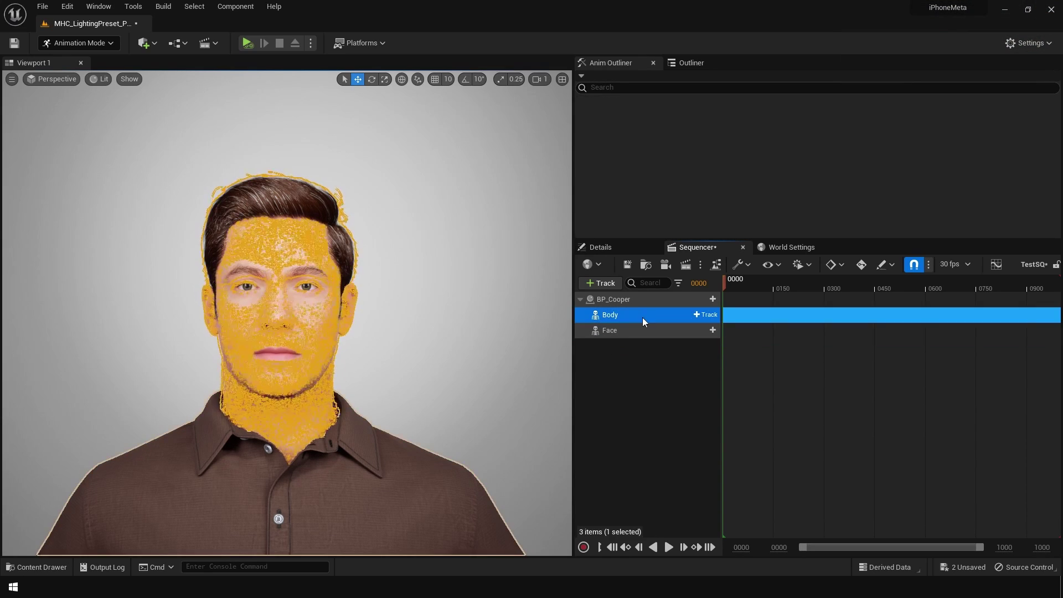
pyautogui.press('Delete')
pyautogui.click(643, 317)
pyautogui.click(633, 299)
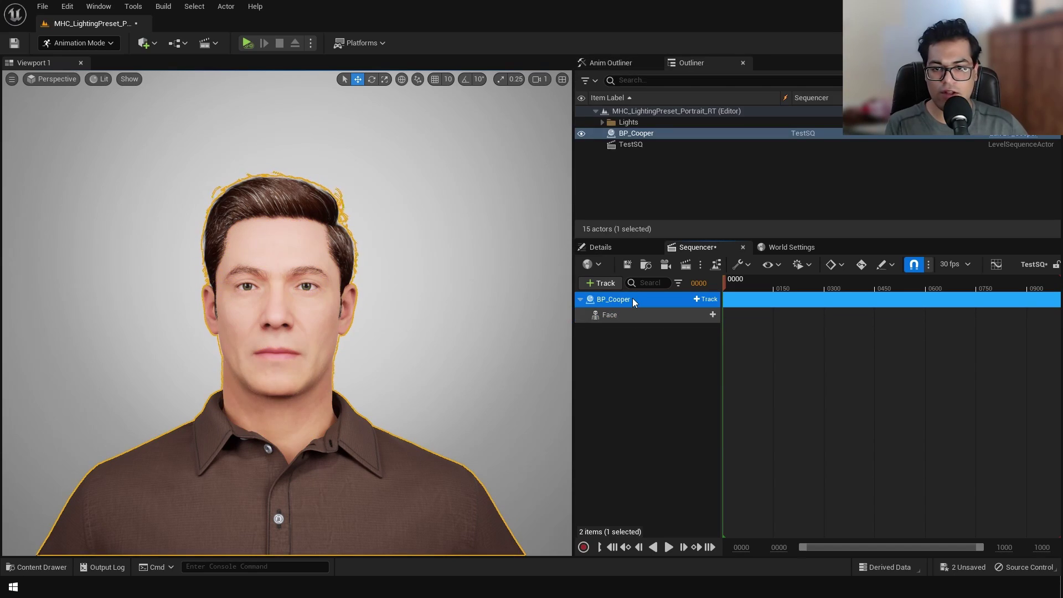
# Play in Editor and start recording Take 1 into TestSQ, confirming the Record Actors dialog.
pyautogui.click(248, 43)
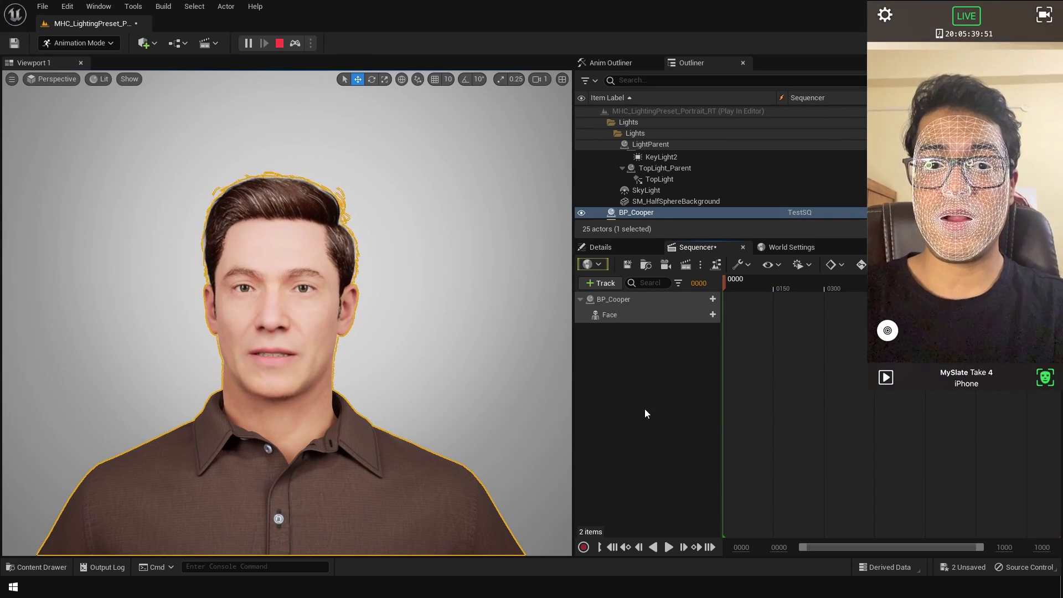
pyautogui.click(584, 547)
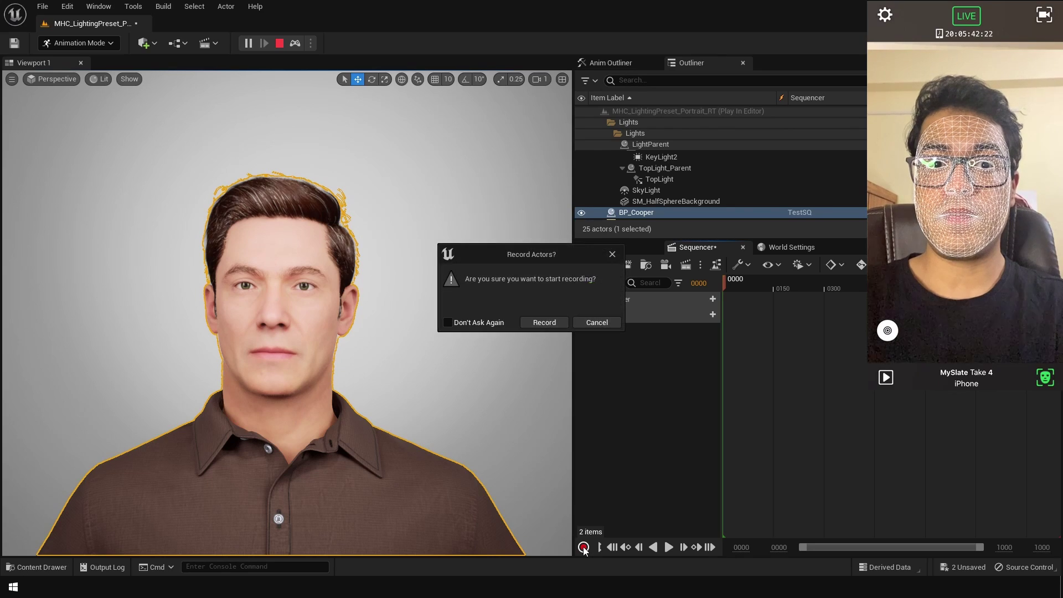
pyautogui.click(543, 322)
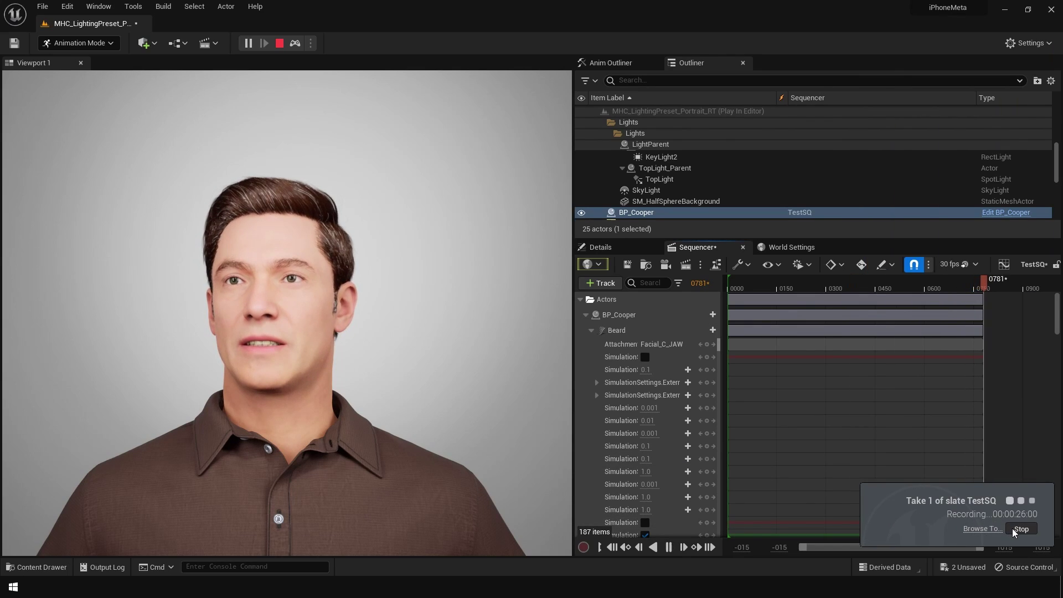
# Stop the recording and play back the recorded BP_Cooper_TestSQ_01 take in Sequencer.
pyautogui.click(1021, 528)
pyautogui.scroll(5, 696, 348)
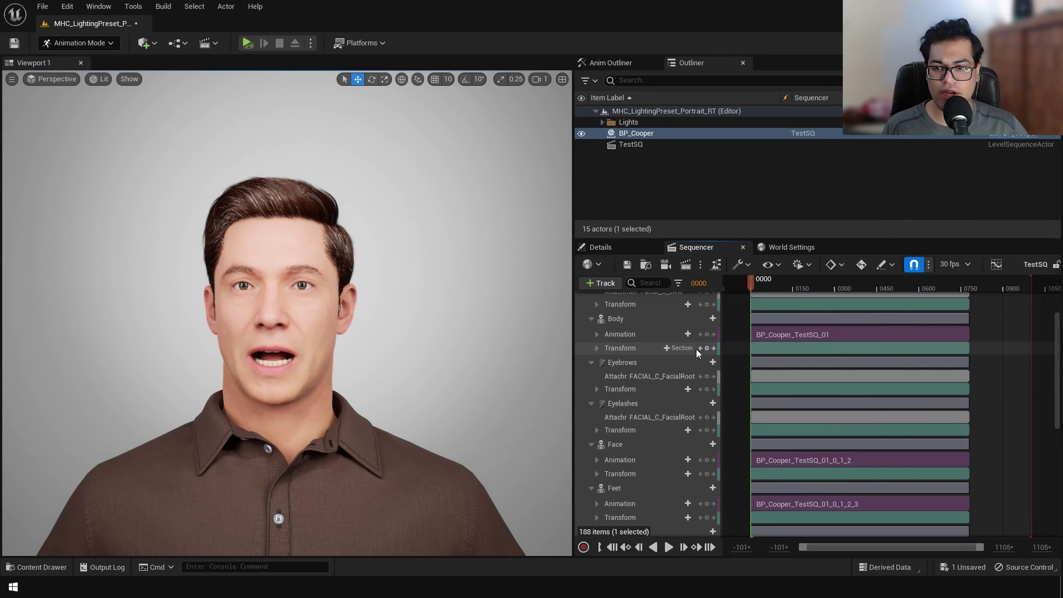
pyautogui.click(669, 552)
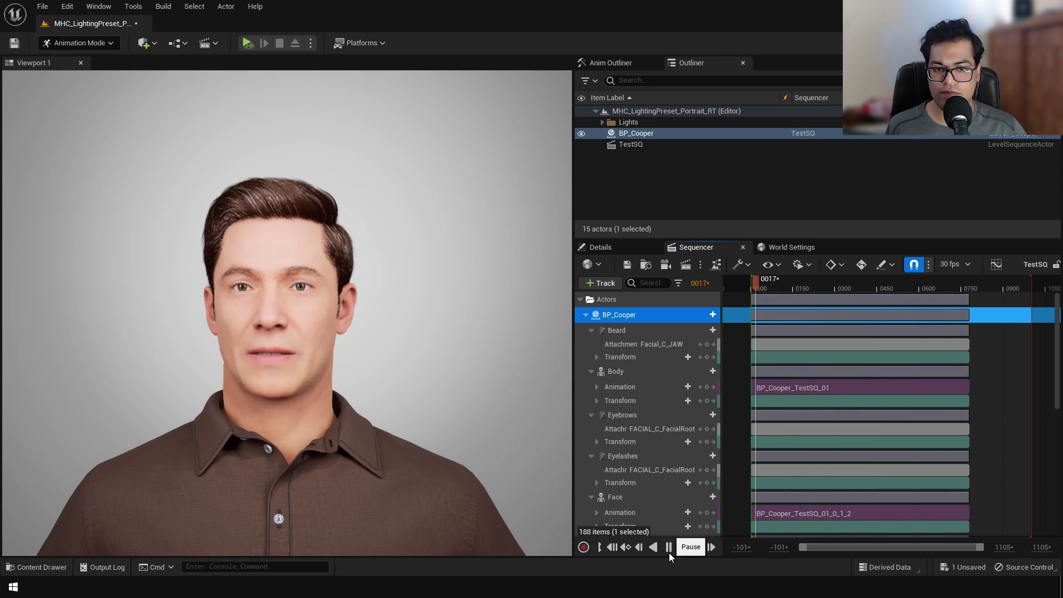